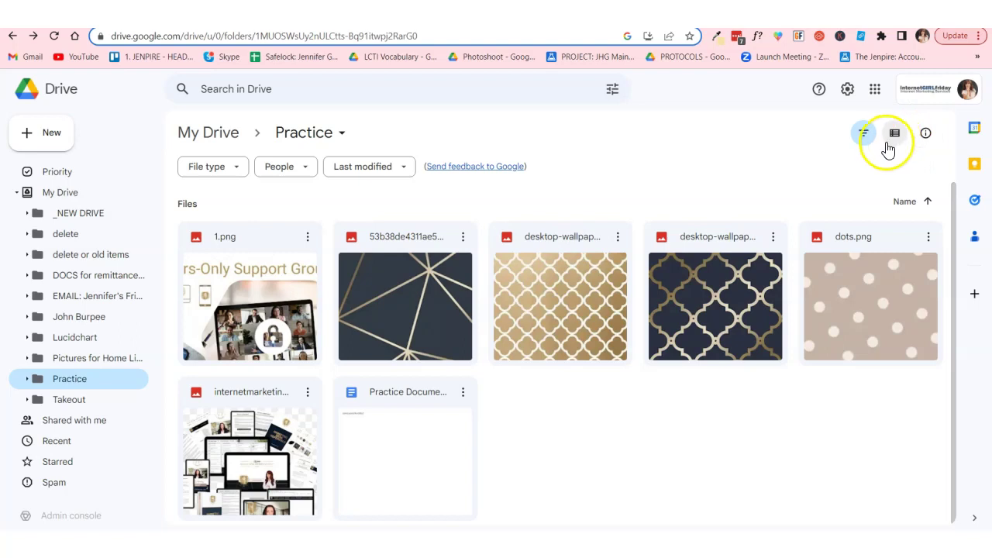
Switch the Practice folder to list layout and select the 1.png file
left_click(895, 136)
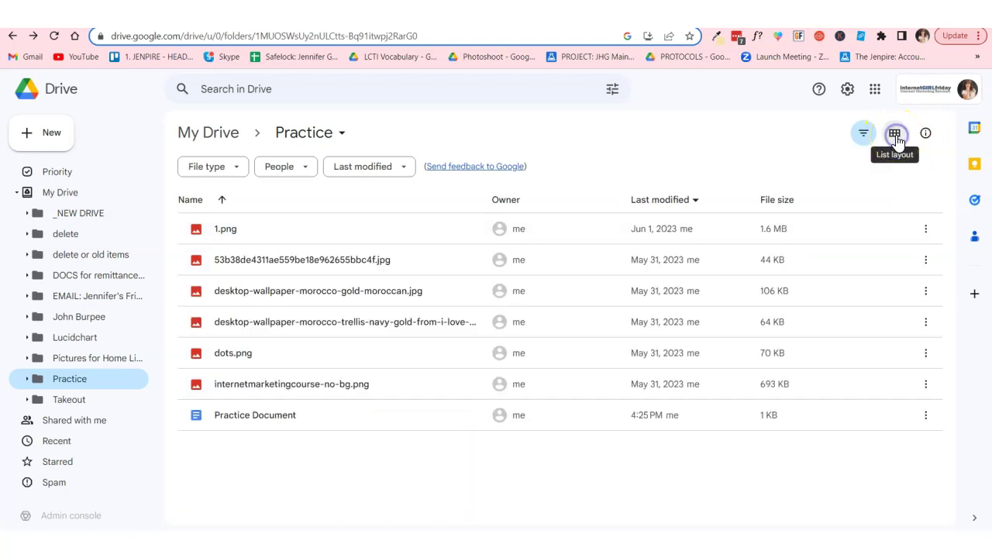
left_click(230, 233)
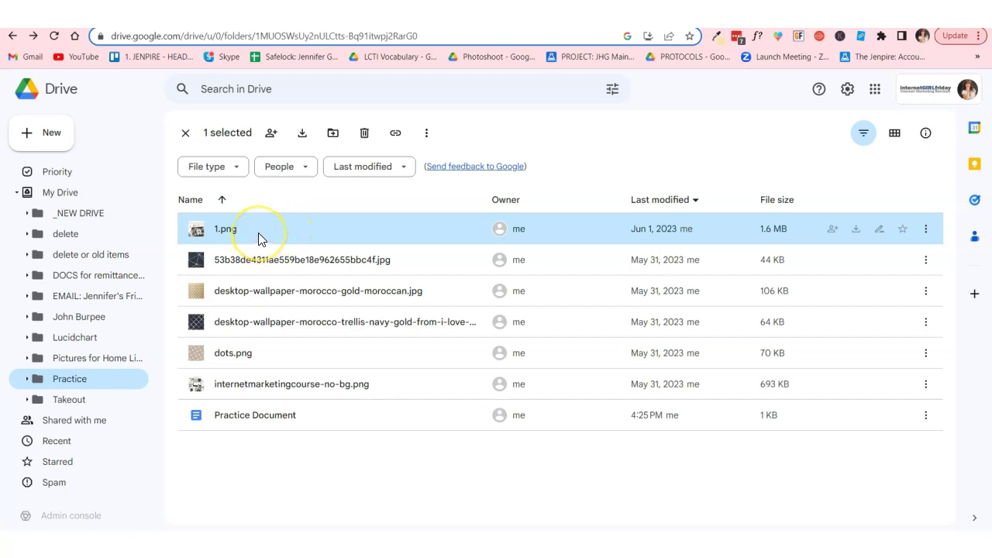
Select the six image files from 1.png through internetmarketingcourse-no-bg.png and delete them
left_click(258, 238)
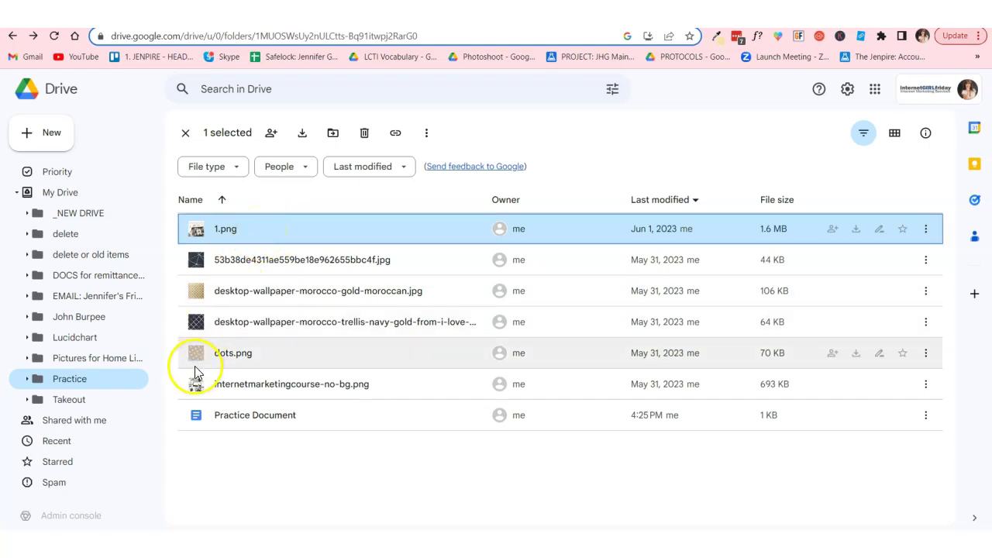
left_click(242, 393, "shift")
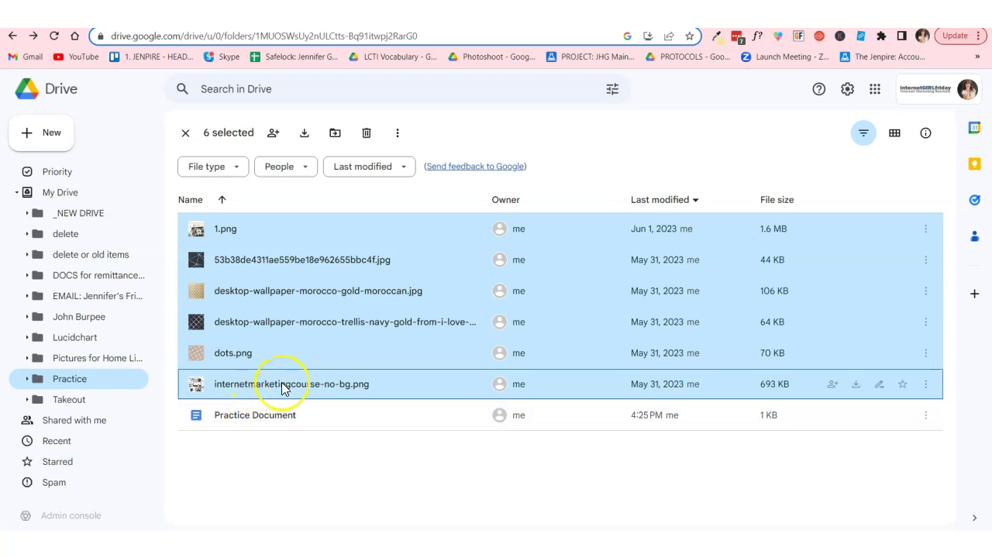
key("Delete")
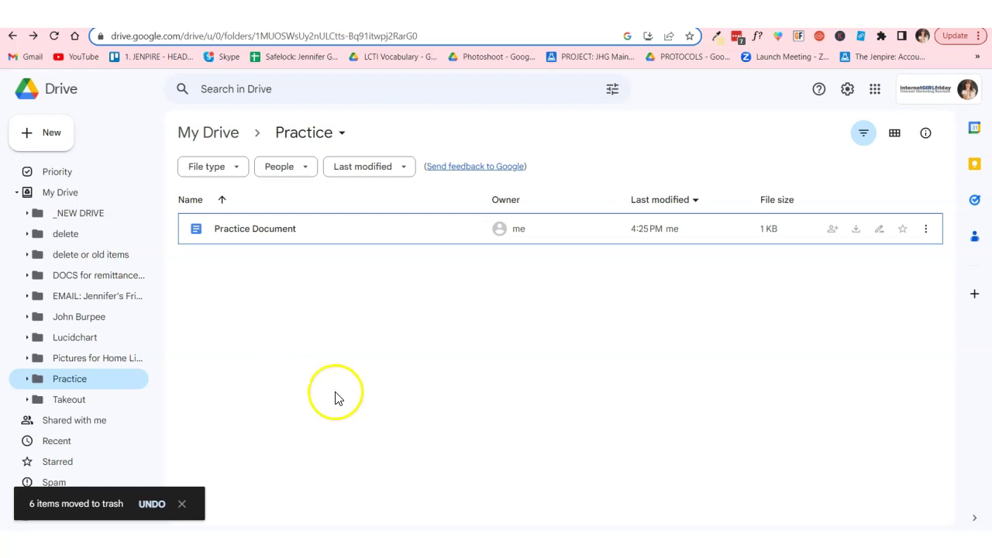
Create a new folder in Practice named TGM followed by the owner's full name
left_click(46, 140)
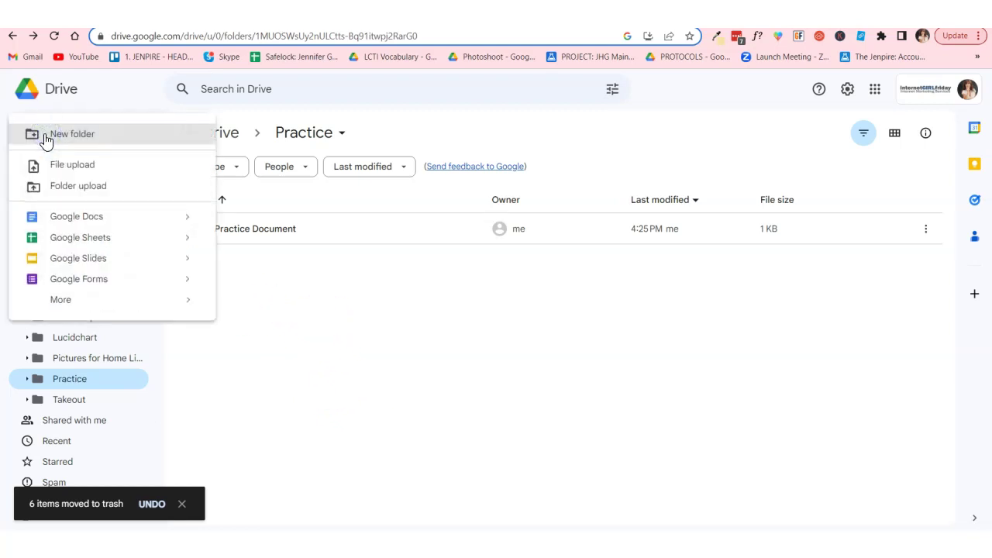
left_click(72, 135)
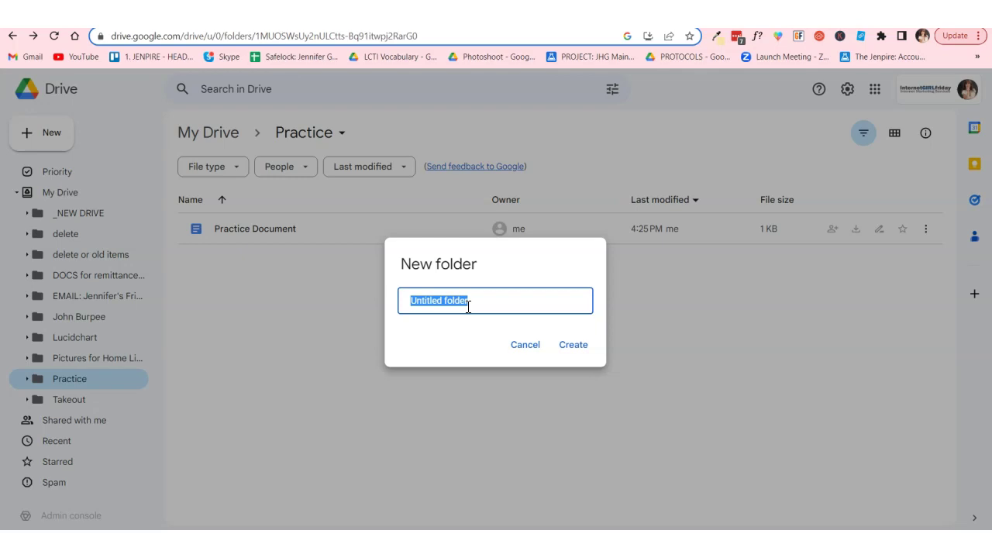
type("TGM Jennifer Goodwin")
key("Return")
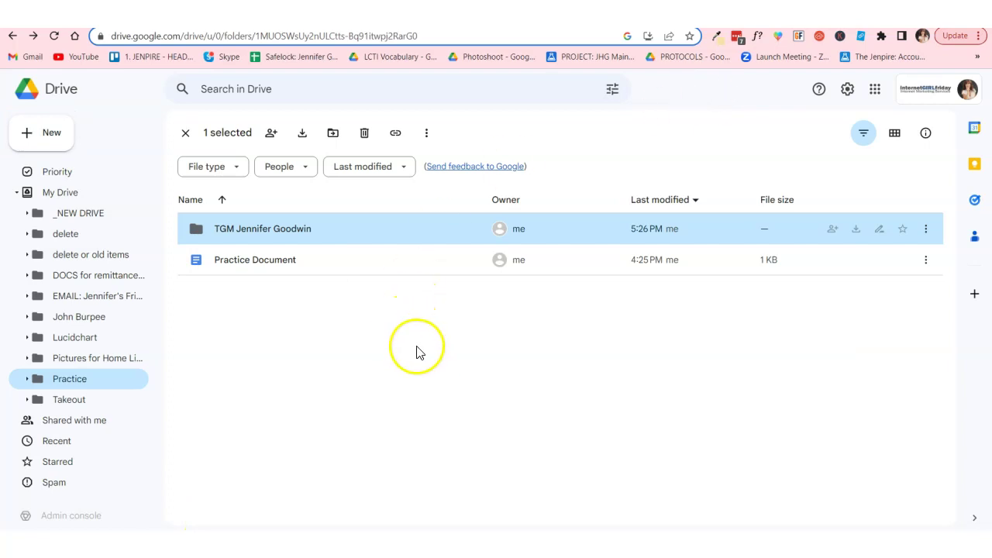
Create a new blank Google Docs document from the New menu's additional app options
left_click(44, 139)
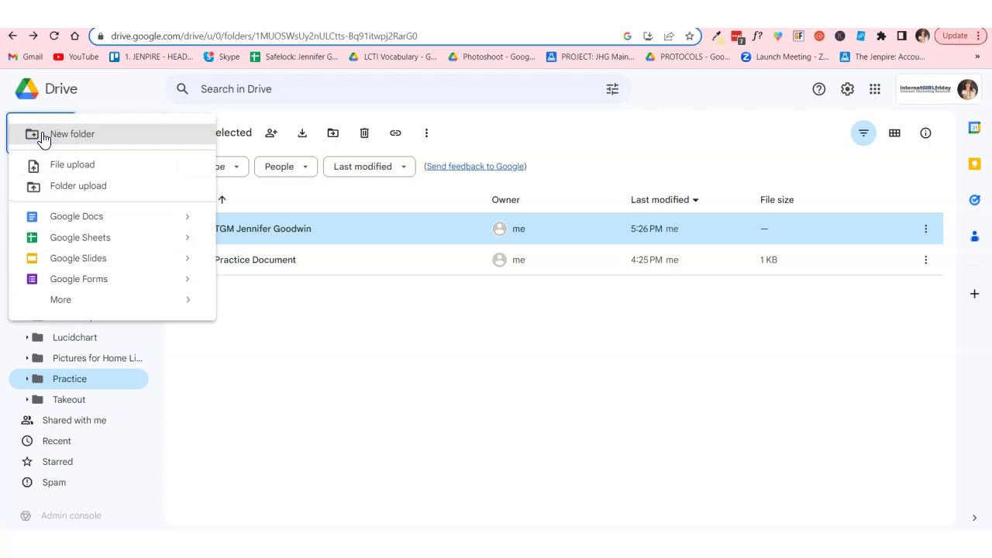
left_click(87, 225)
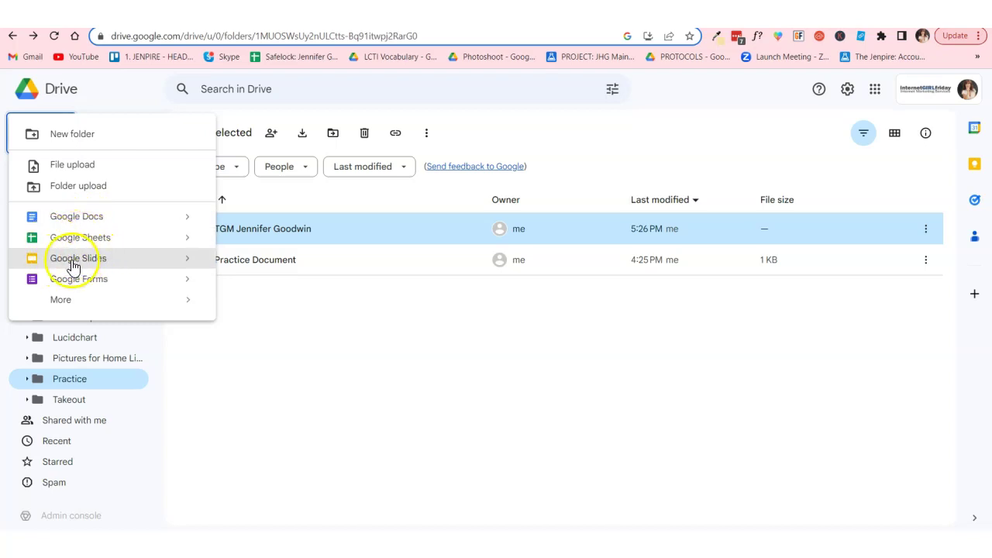
left_click(193, 300)
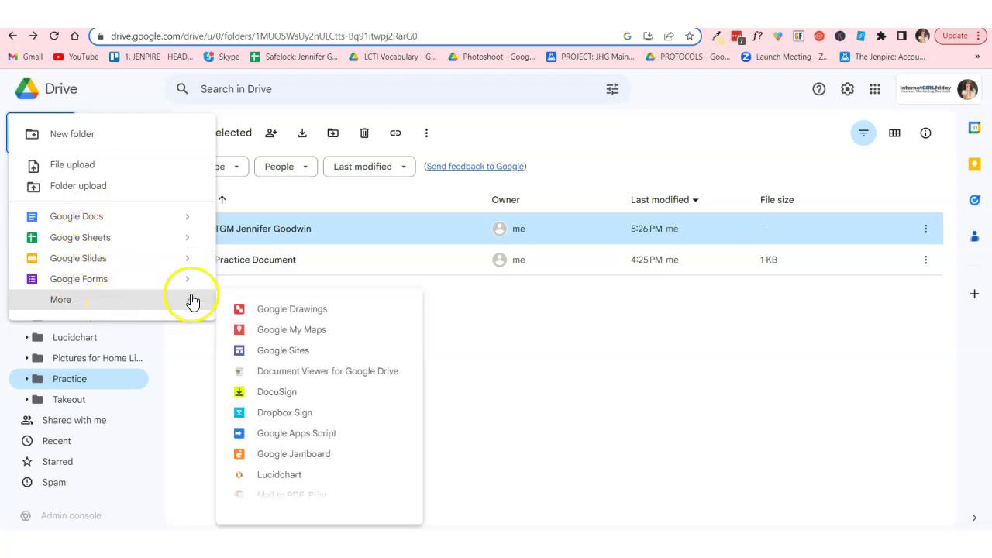
left_click(67, 218)
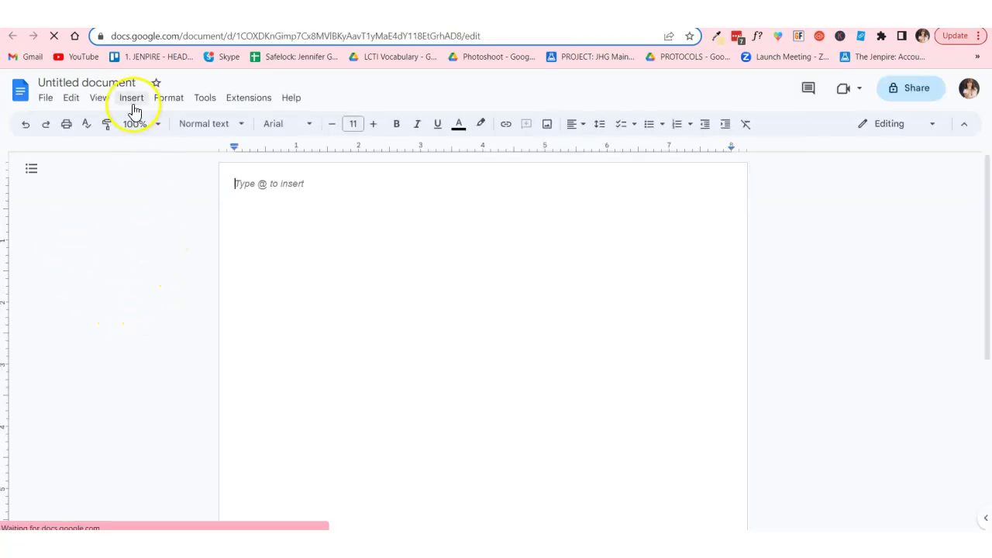
Rename the untitled document to 'TGM Document' followed by the owner's full name
left_click(109, 80)
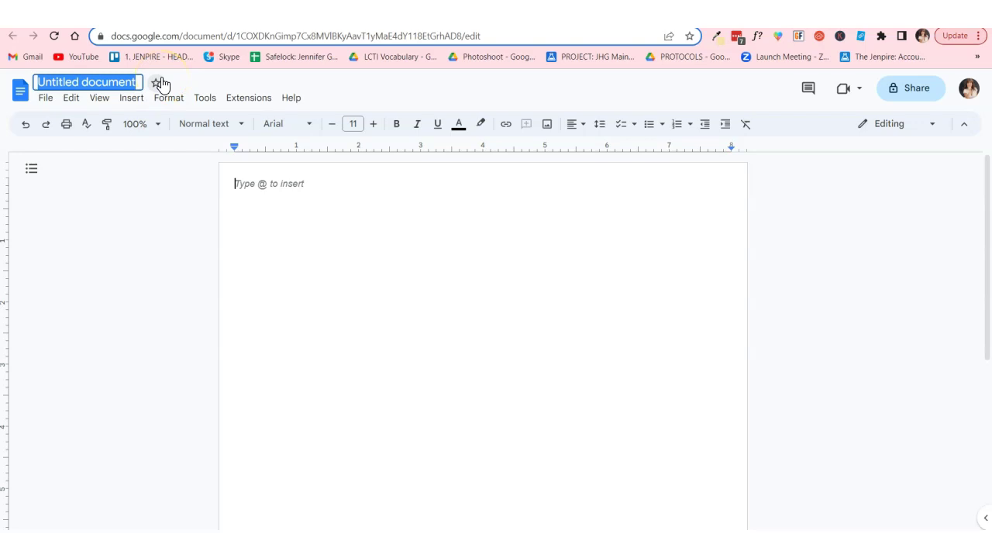
type("TGM Document Jennifer G")
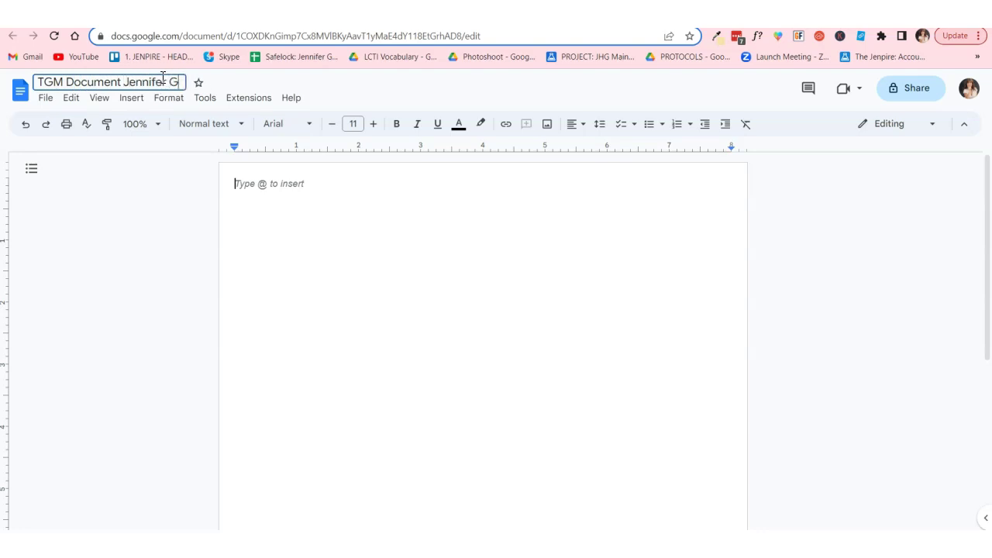
type("oodwin")
key("Return")
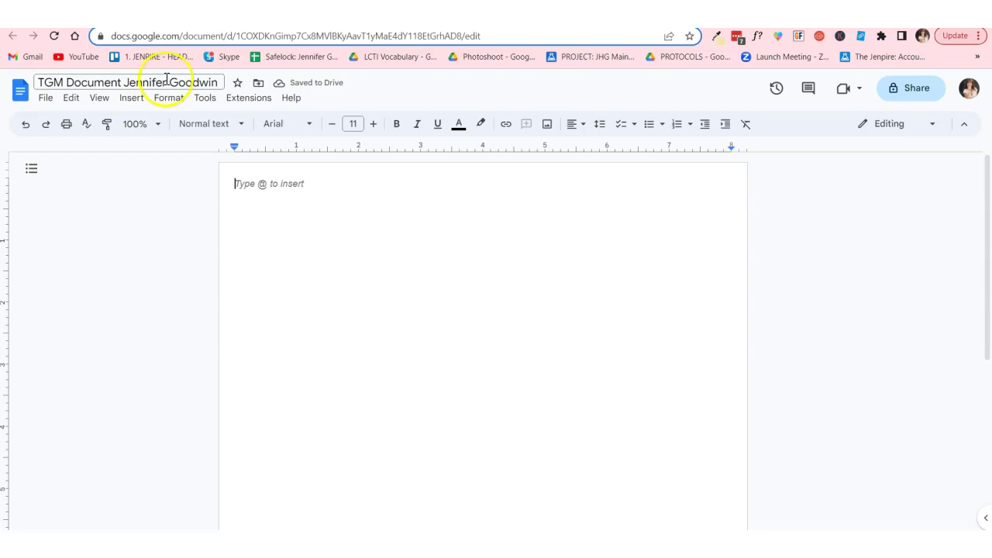
left_click(258, 186)
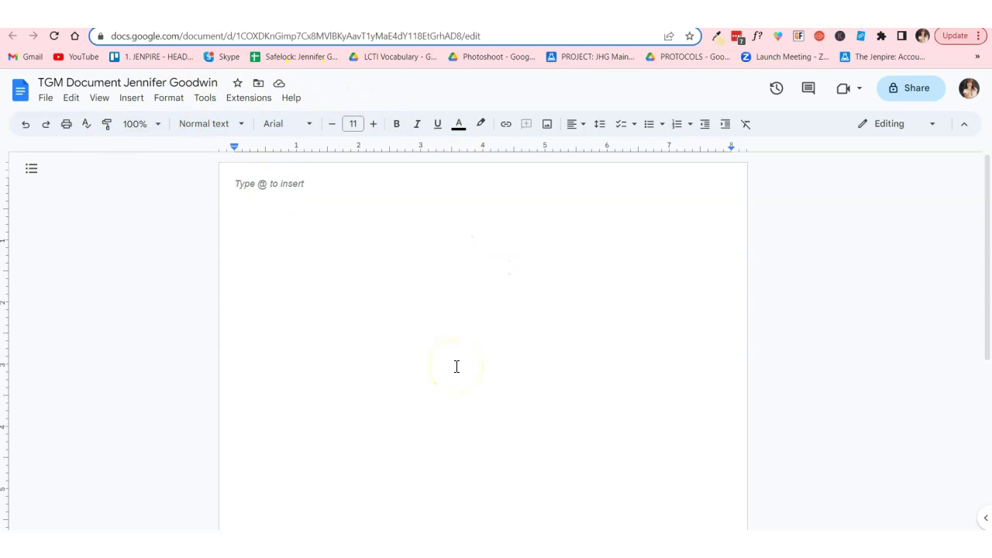
Return to the Drive tab's Practice folder and dismiss the leftover create menu
left_click(263, 441)
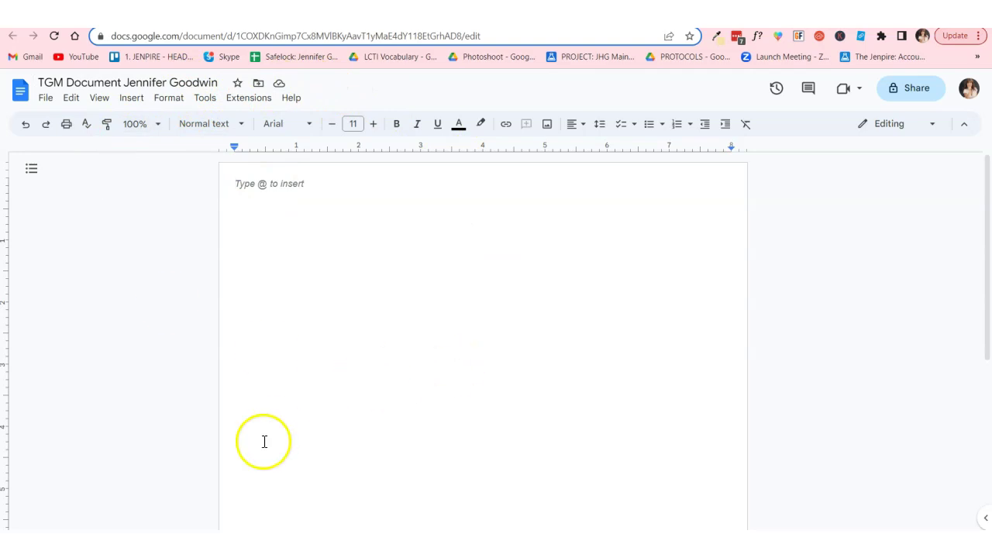
left_click(412, 245)
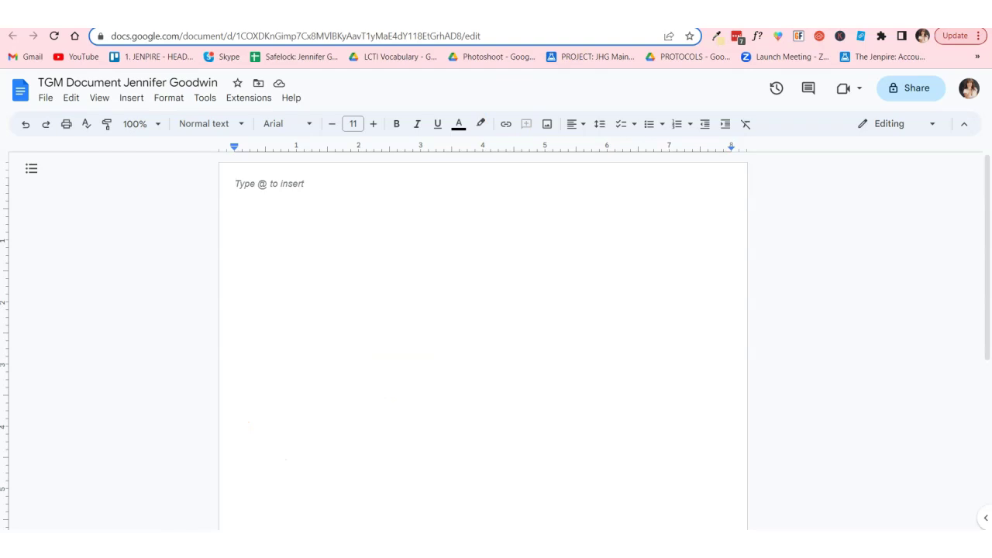
left_click(419, 4)
key("Escape")
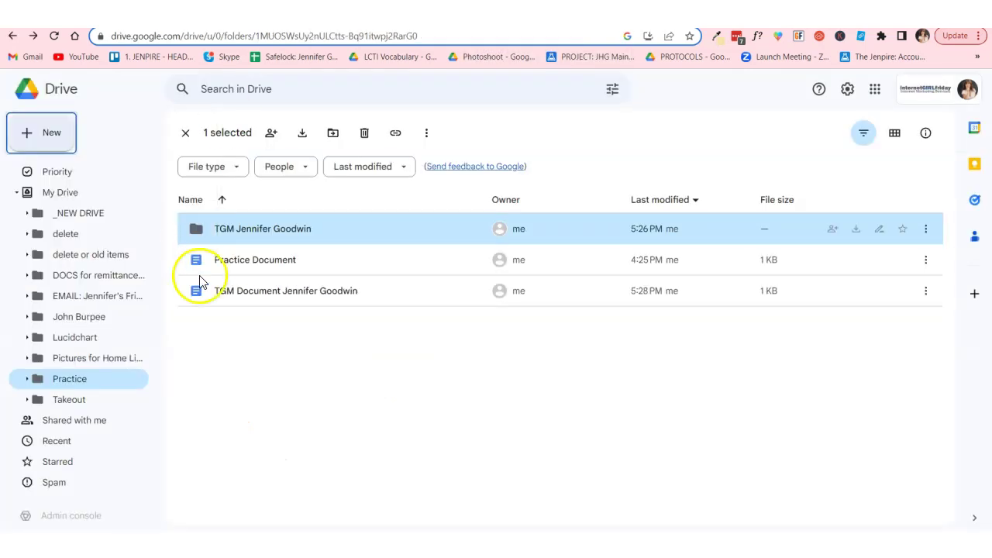
Expand Practice in the widened sidebar, check the empty TGM subfolder, then select the TGM document in Practice
left_click(308, 371)
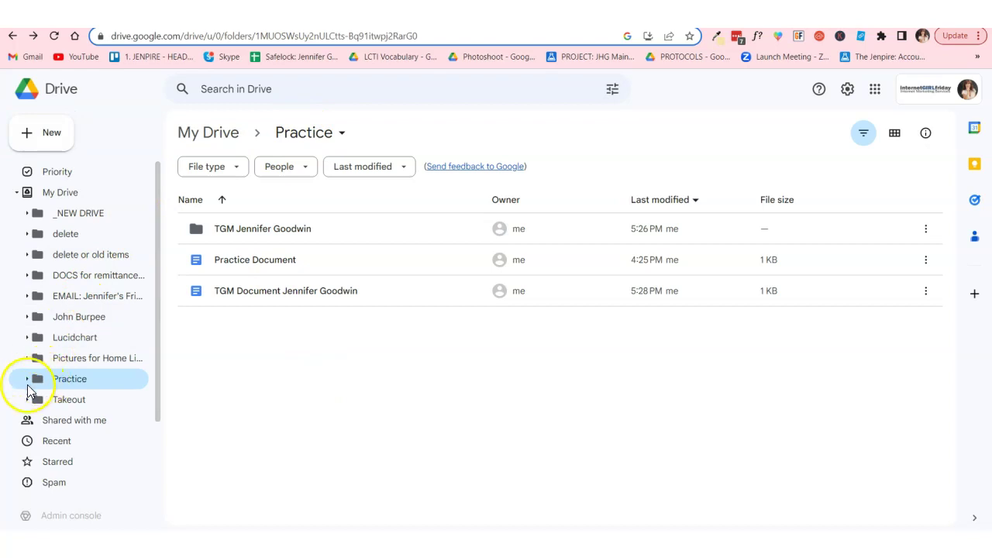
left_click(26, 379)
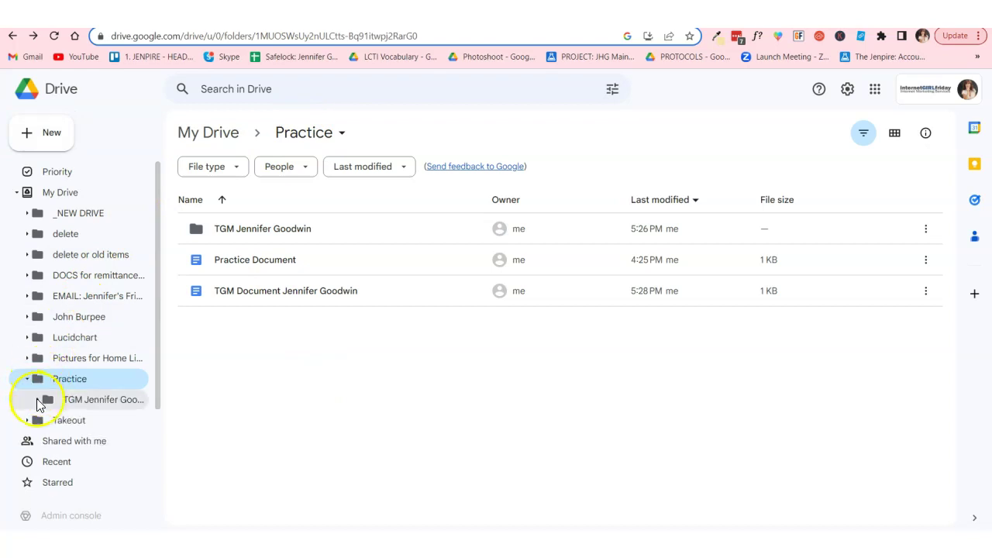
left_click(39, 401)
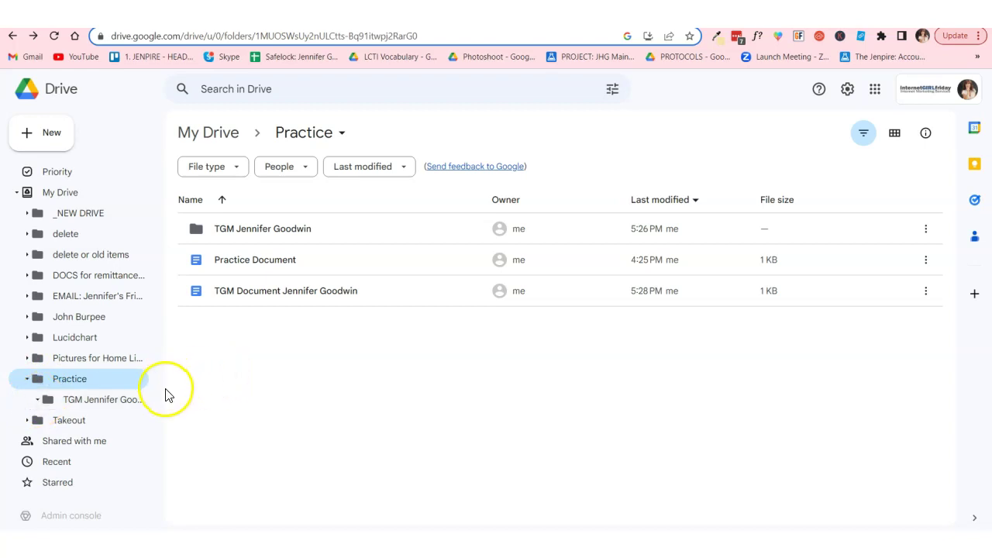
left_click_drag(162, 387, 200, 382)
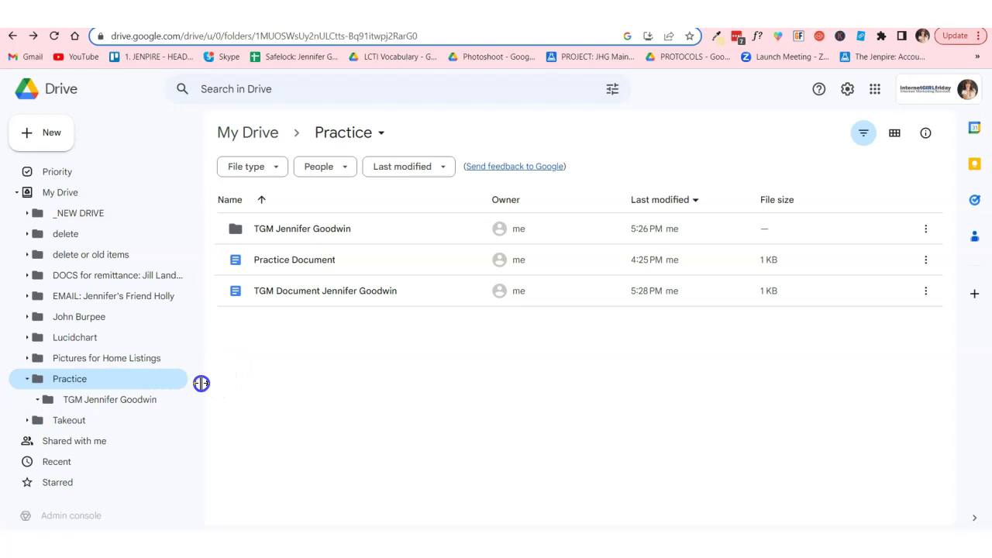
left_click(96, 403)
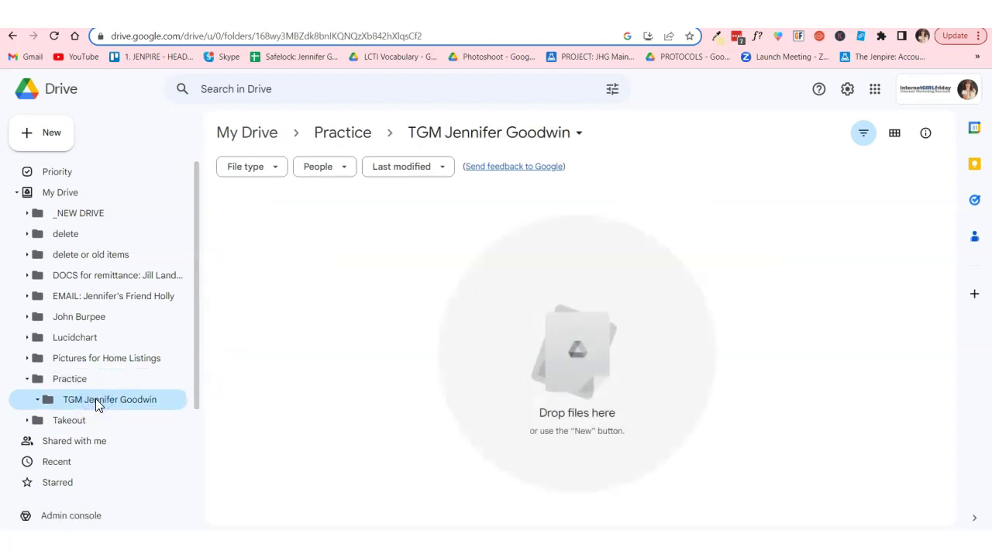
left_click(60, 380)
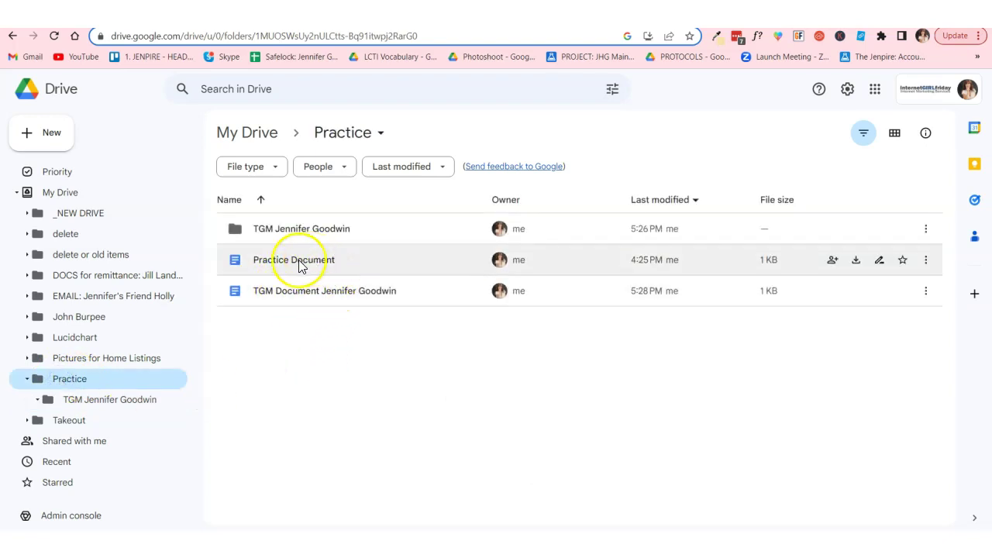
left_click(326, 293)
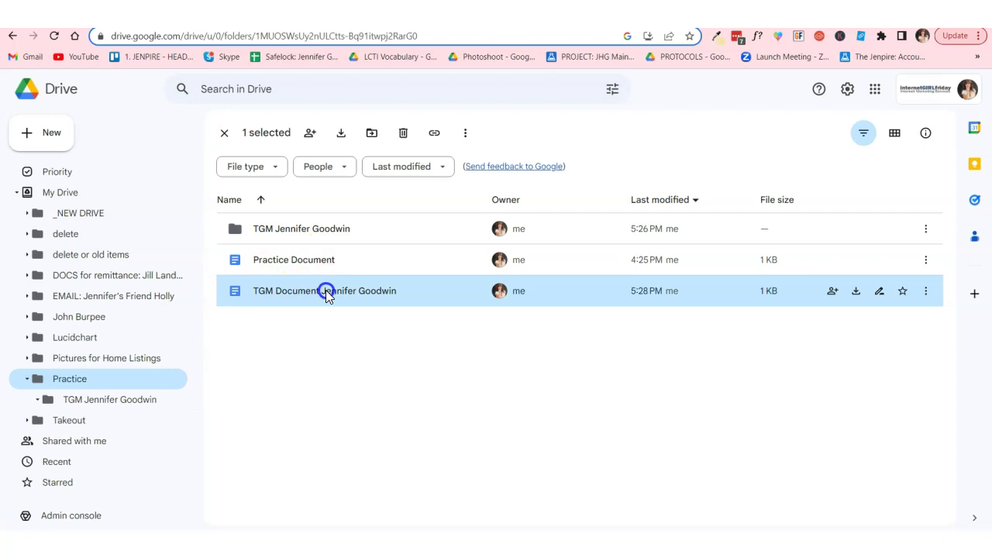
Drag the TGM document into the TGM subfolder, verify it there, then undo the move from Practice
left_click_drag(325, 294, 308, 233)
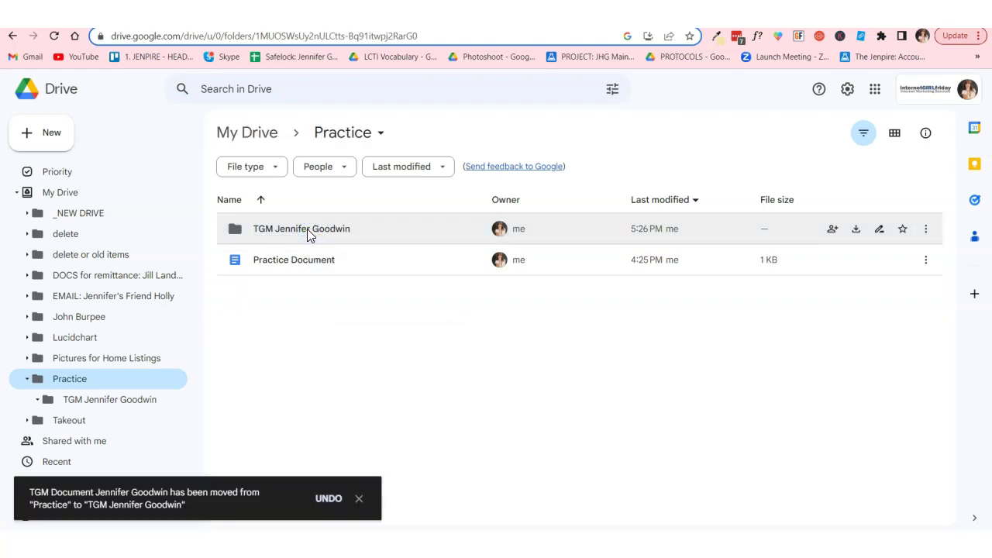
left_click(94, 401)
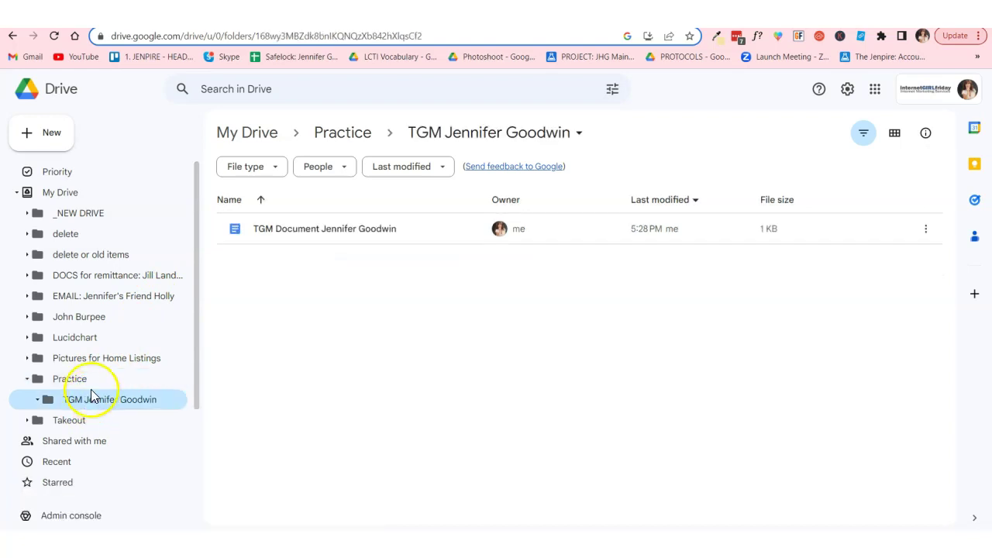
left_click(77, 379)
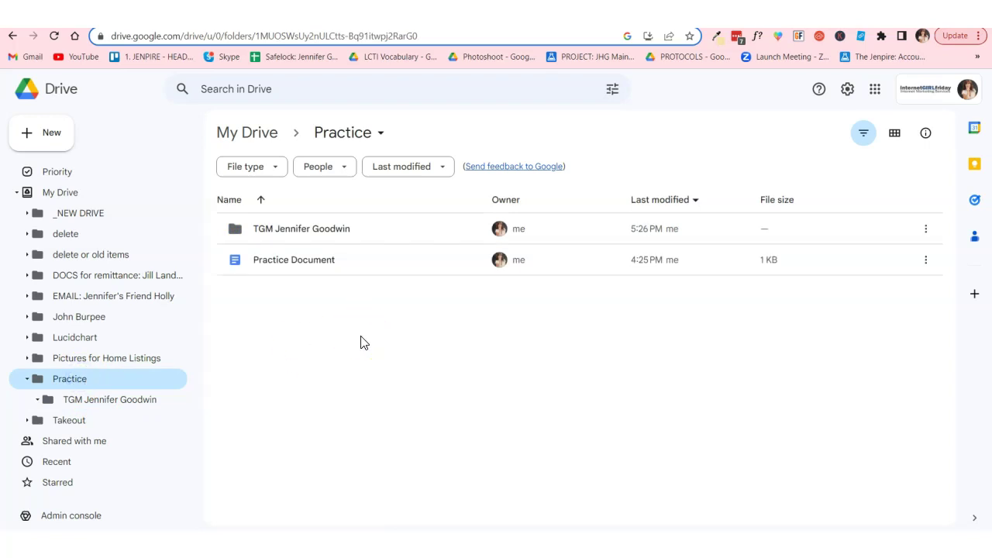
key("ctrl+z")
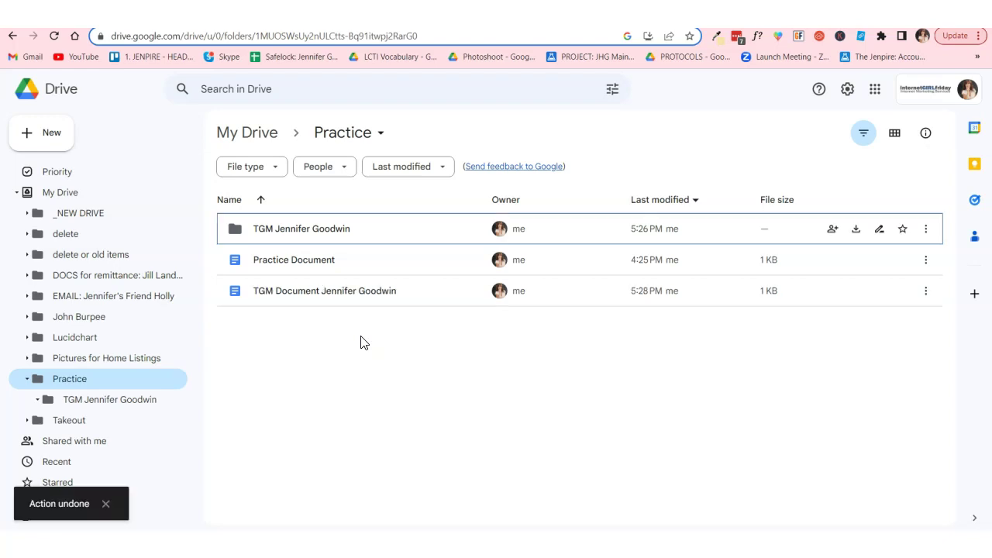
Drag the TGM document and Practice Document onto the TGM subfolder, then open that subfolder
left_click_drag(335, 290, 312, 231)
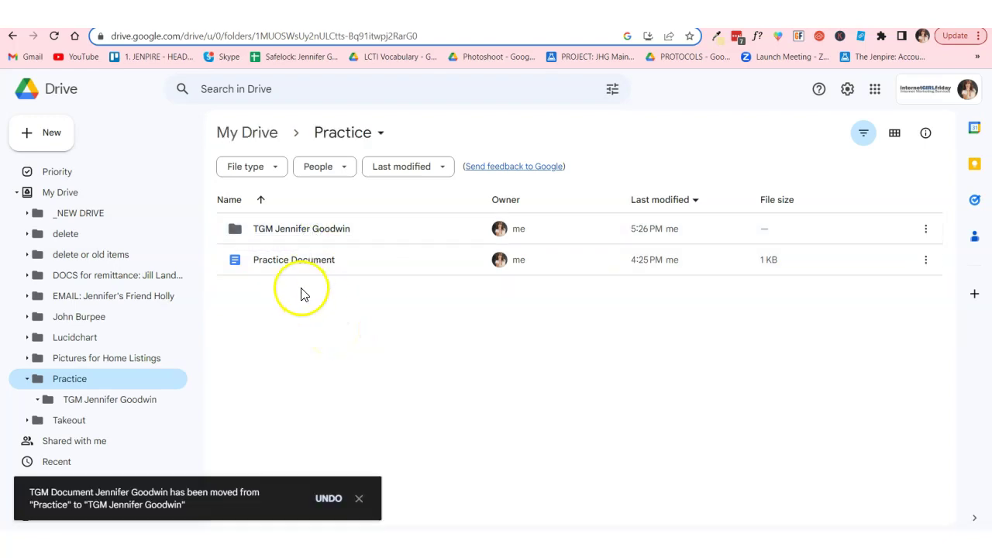
left_click_drag(301, 261, 287, 228)
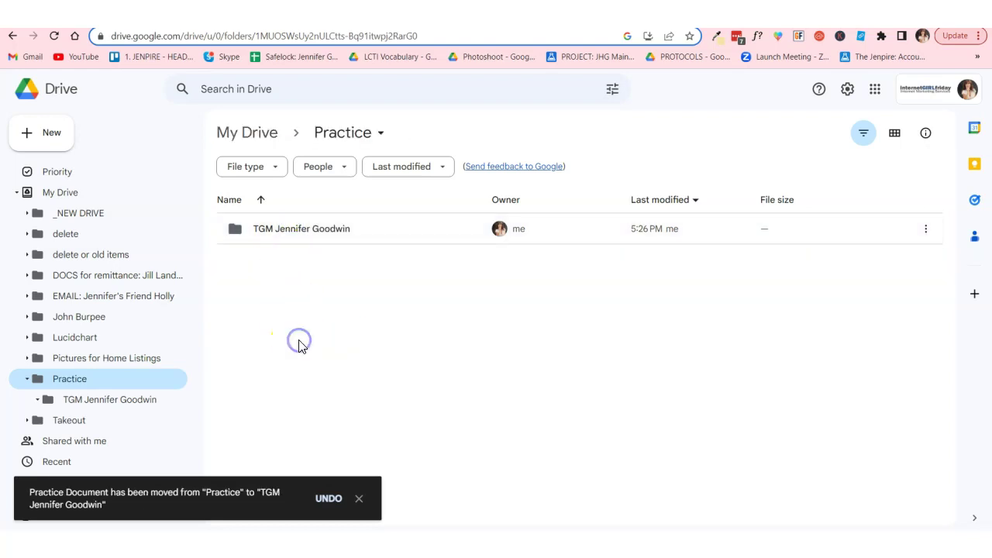
left_click(134, 403)
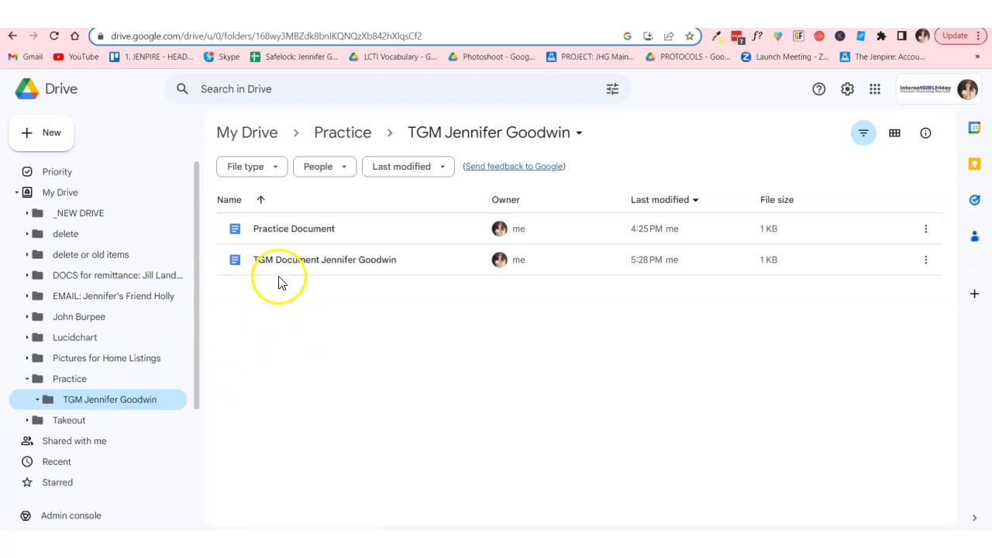
Open Practice Document in Docs and move it from the TGM subfolder up into Practice
double_click(297, 231)
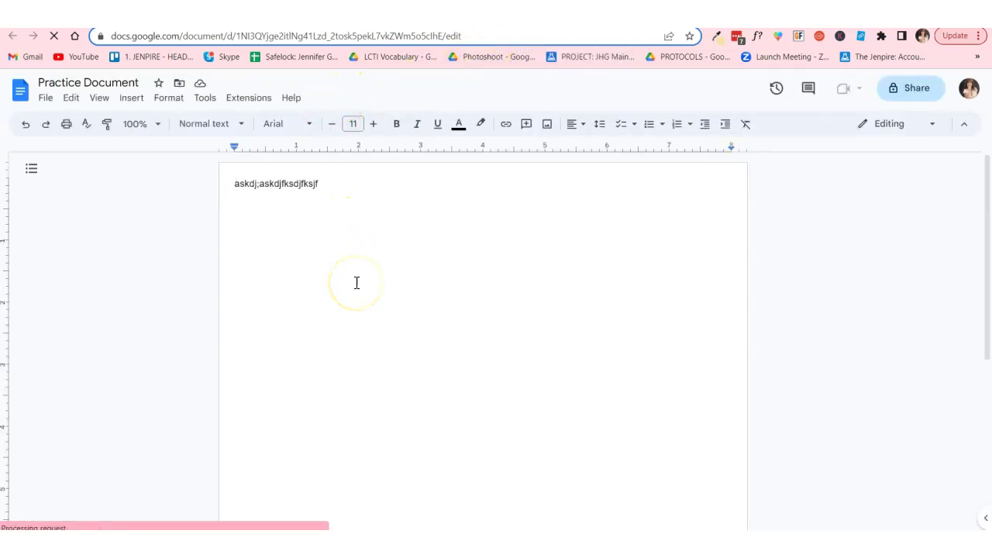
left_click(180, 85)
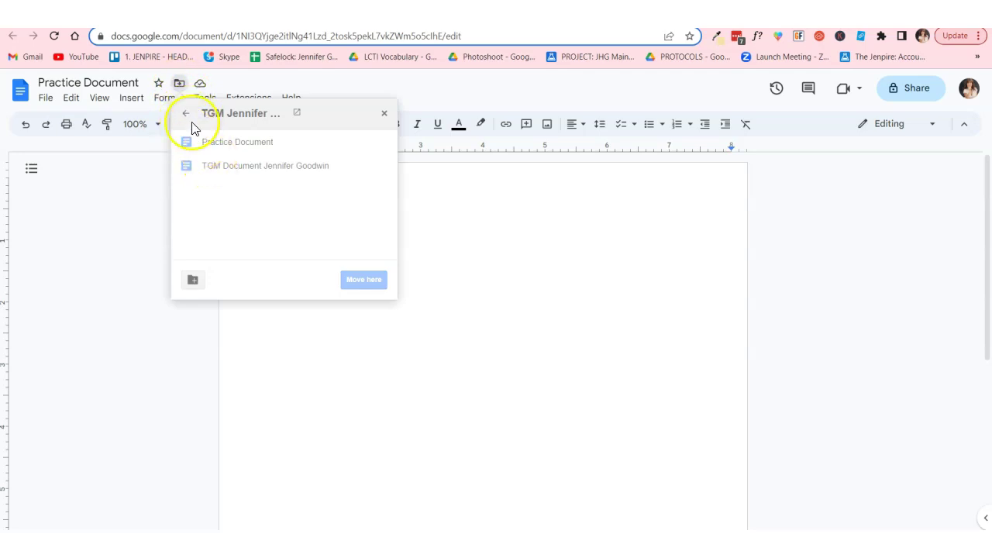
left_click(187, 118)
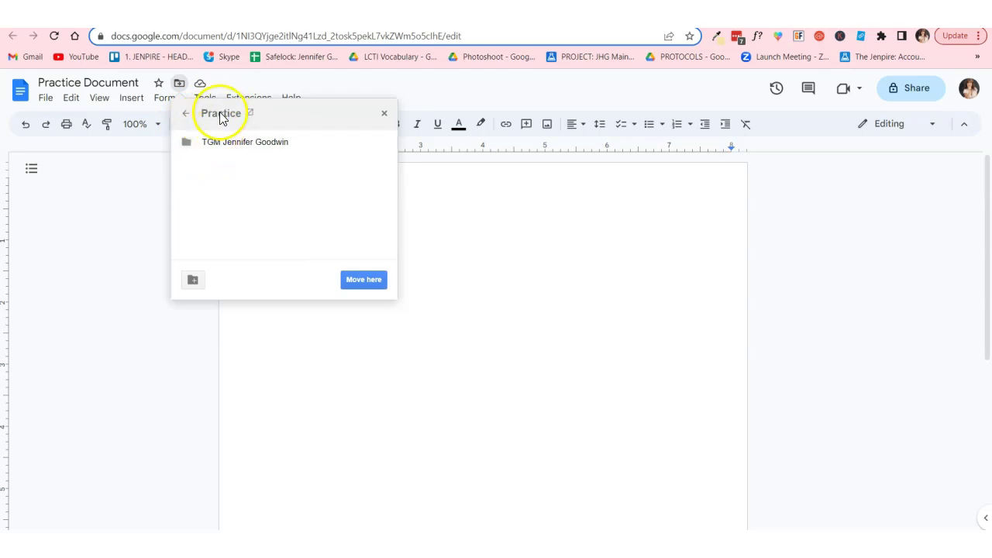
left_click(366, 282)
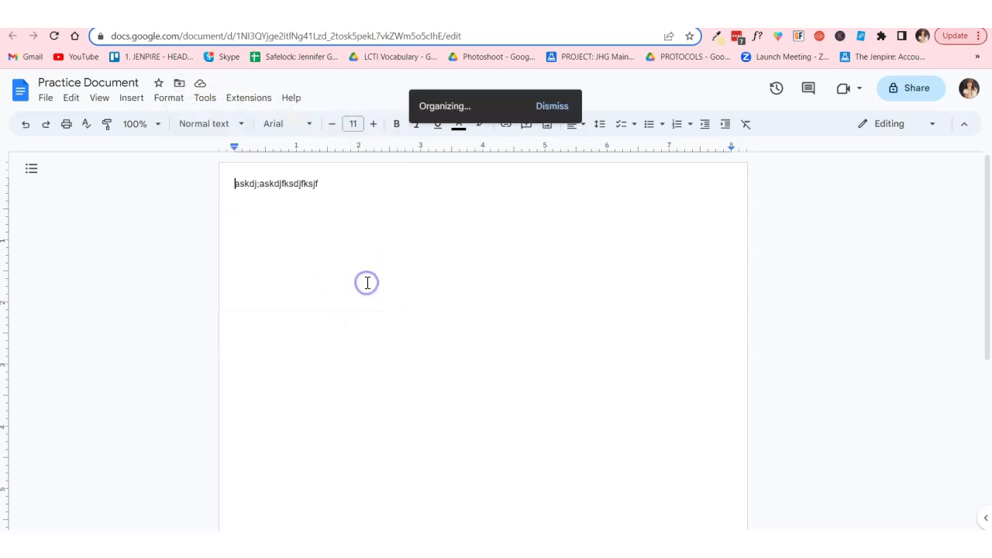
left_click(383, 246)
key("alt+Left")
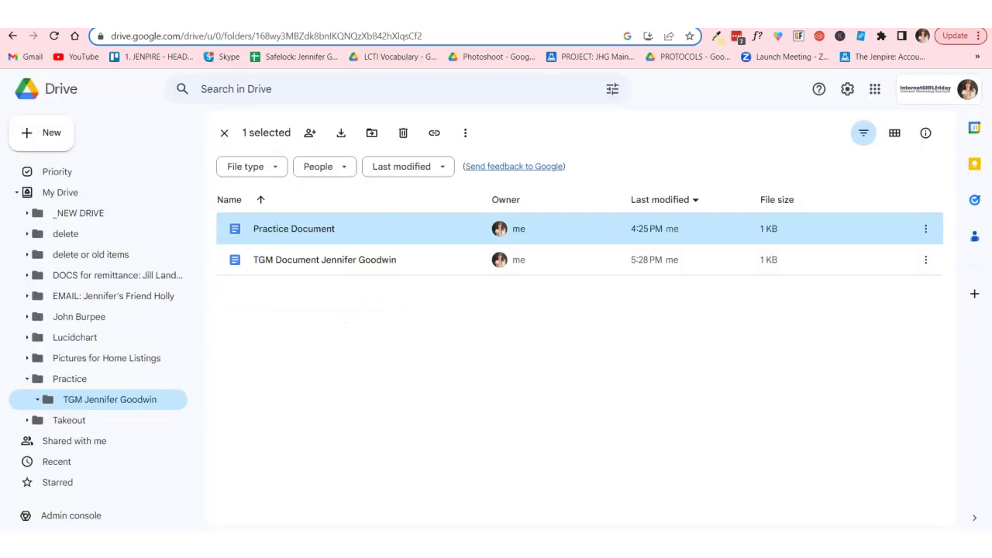
Check both folders to confirm Practice Document is back in Practice, dismissing the move notification in Docs
left_click(70, 400)
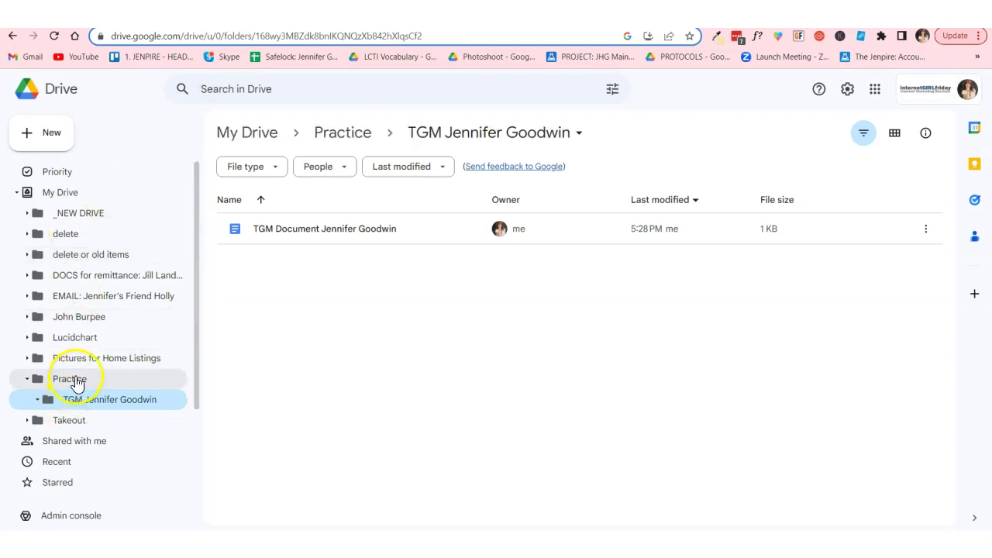
left_click(70, 379)
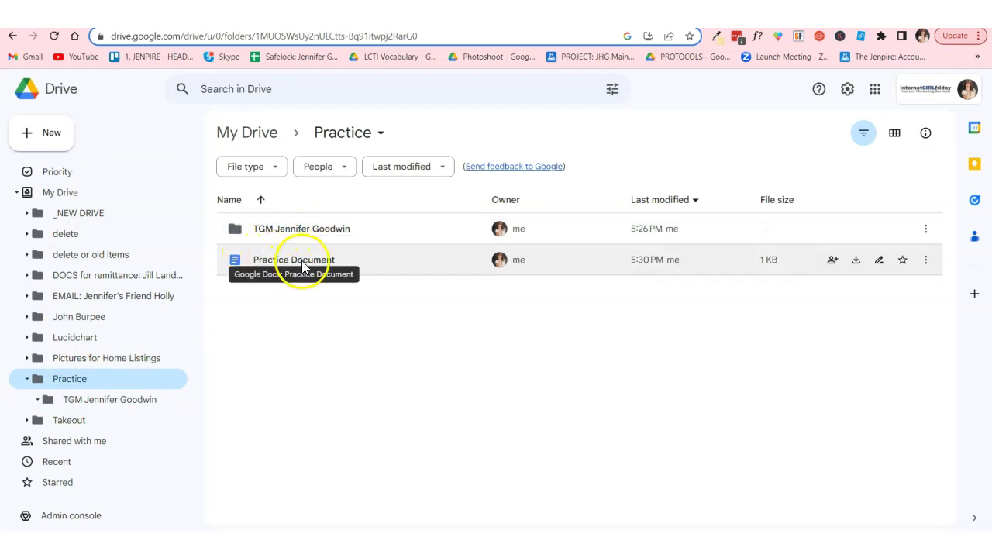
left_click(518, 18)
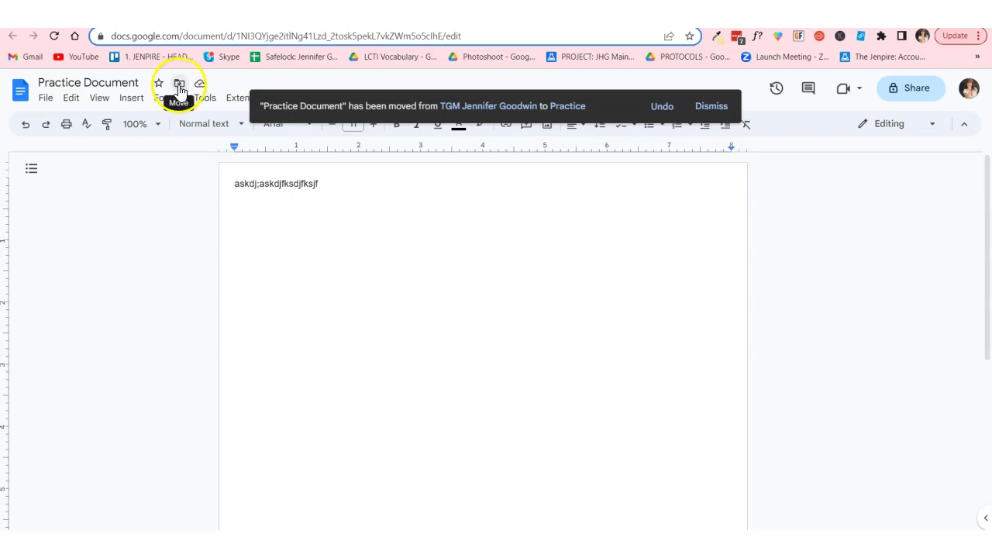
left_click(712, 105)
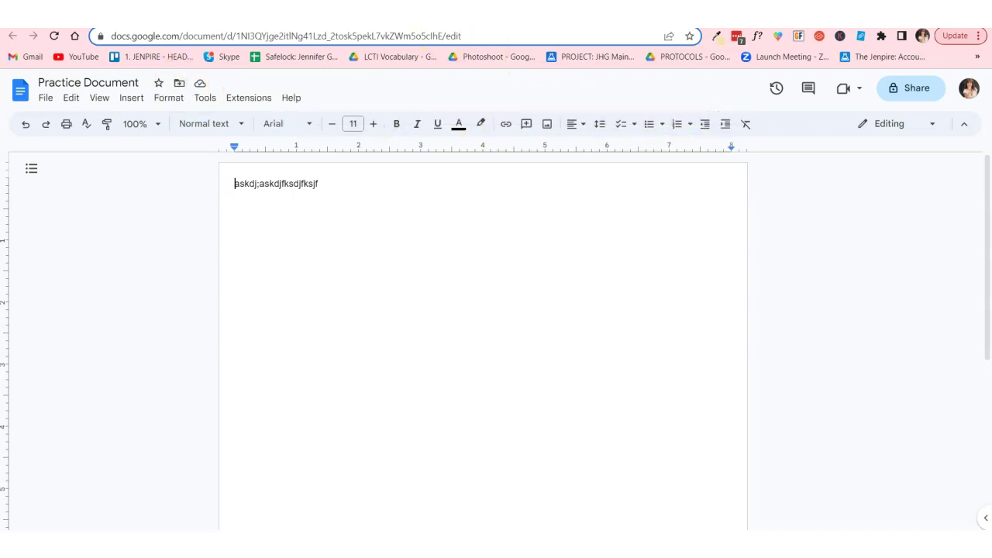
left_click(395, 17)
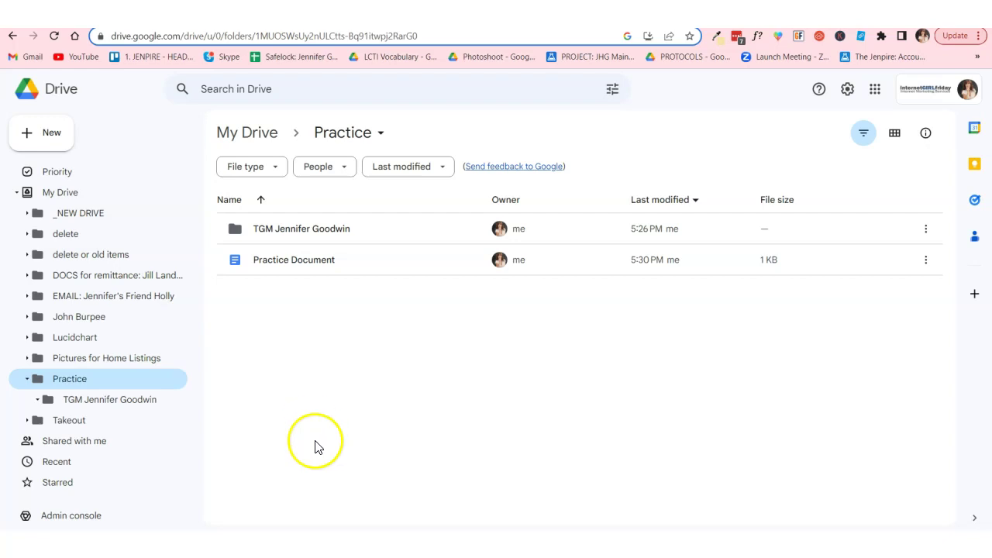
left_click(315, 266)
right_click(315, 266)
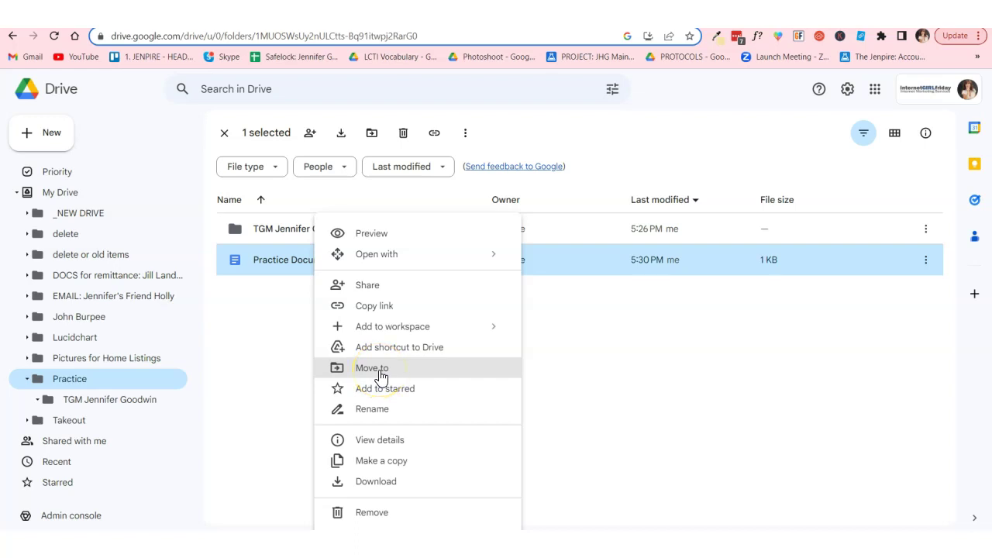
left_click(380, 18)
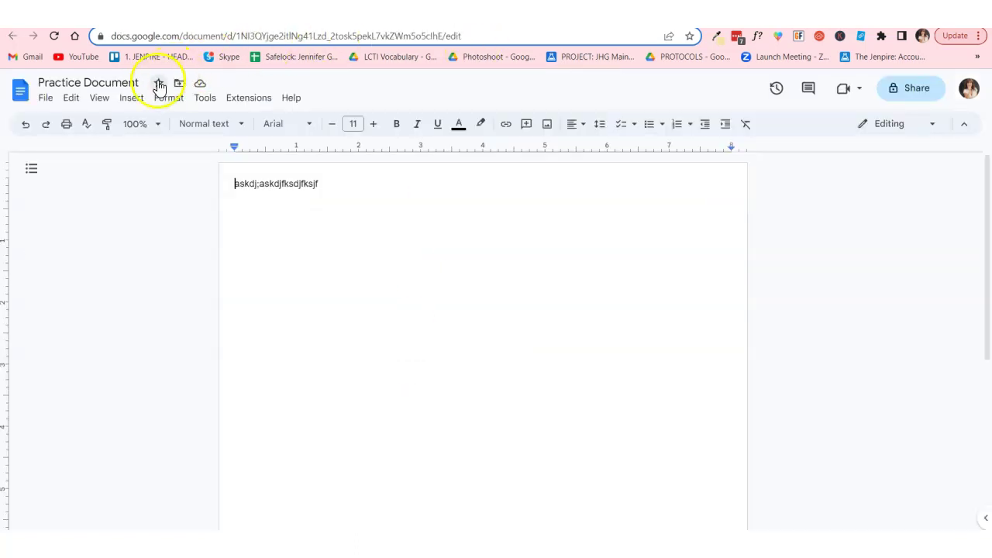